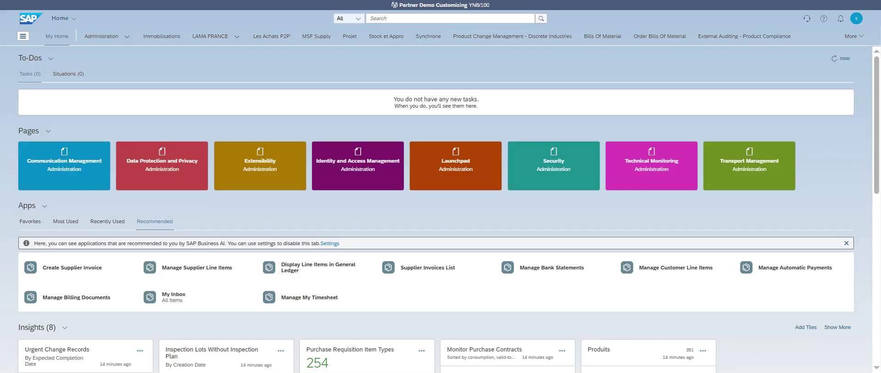
- Find transaction ME21N, open the Create Purchase Order - Advanced app and close its help pane
click(405, 18)
text(ME)
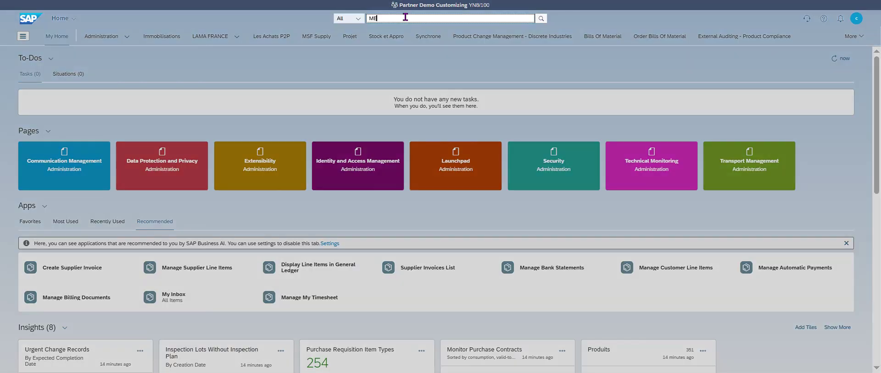
text(21N)
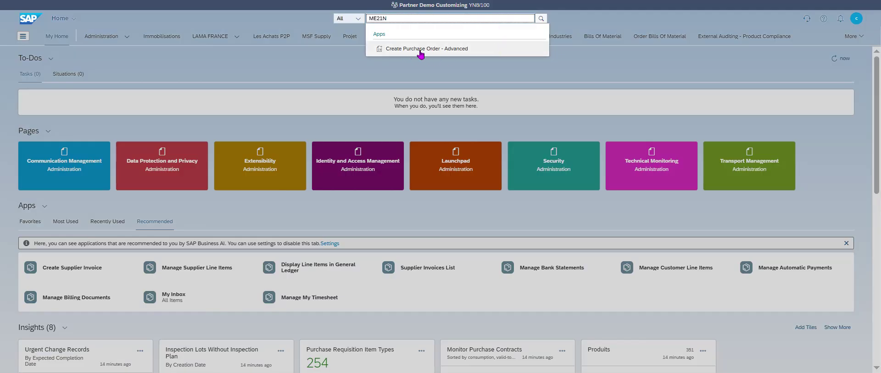
click(440, 50)
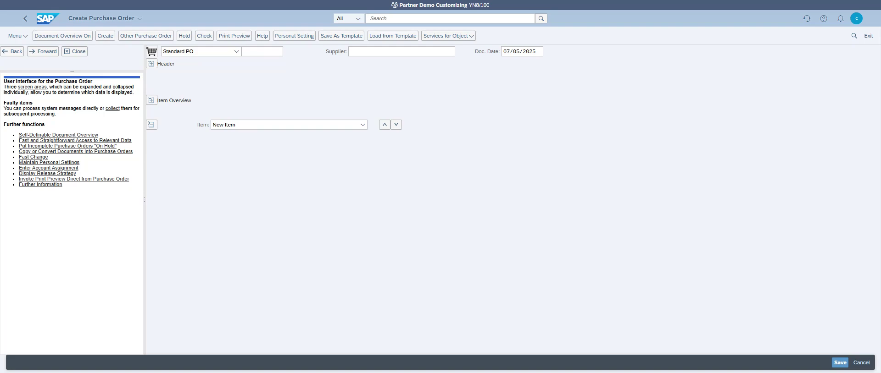
click(75, 51)
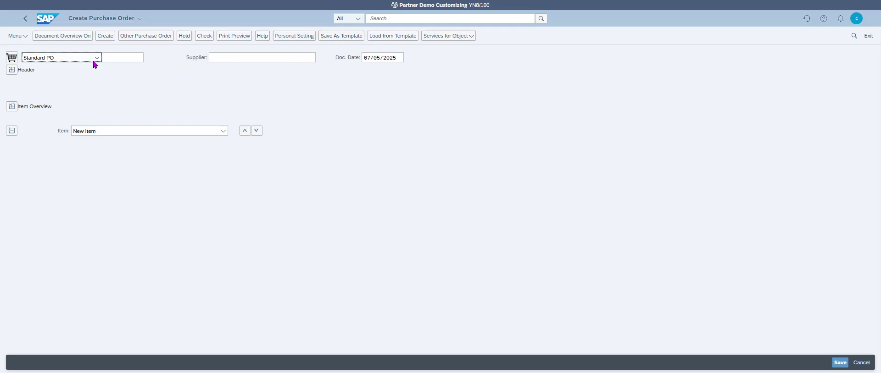
click(96, 57)
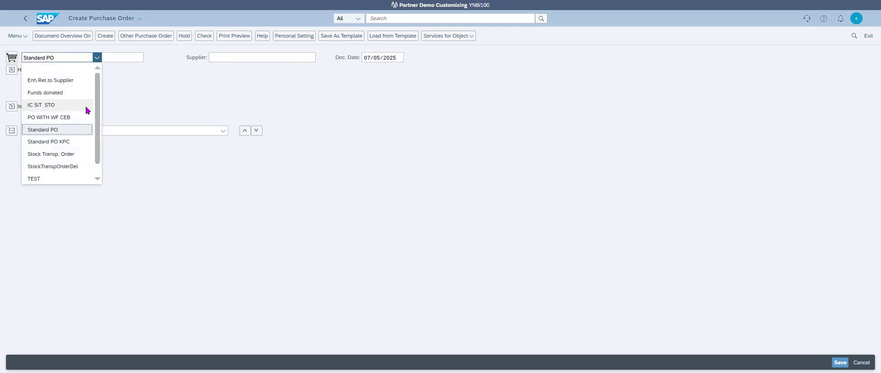
click(96, 57)
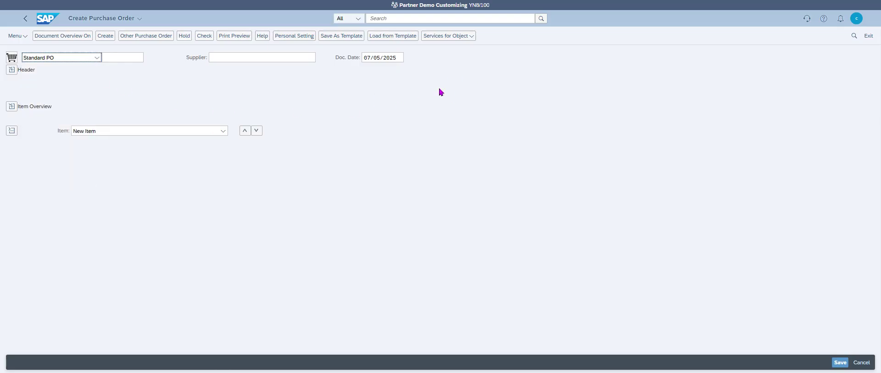
- In the SAP GUI visualization settings, enable buttons with icons, AI assisted screen summarization, dropdown keys and sorting by keys, and save
click(18, 37)
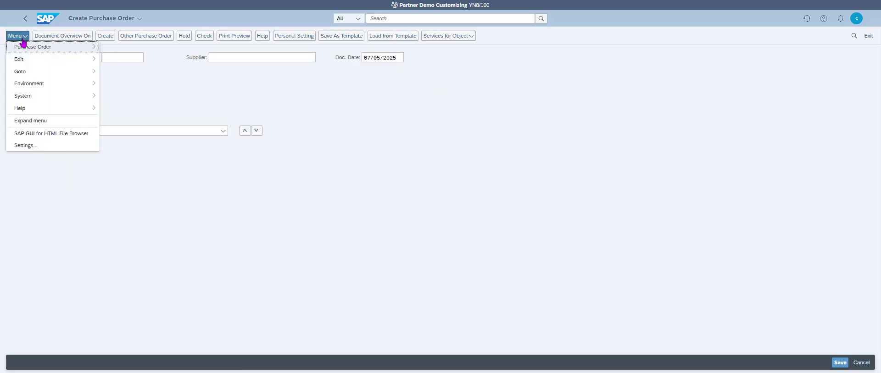
click(31, 146)
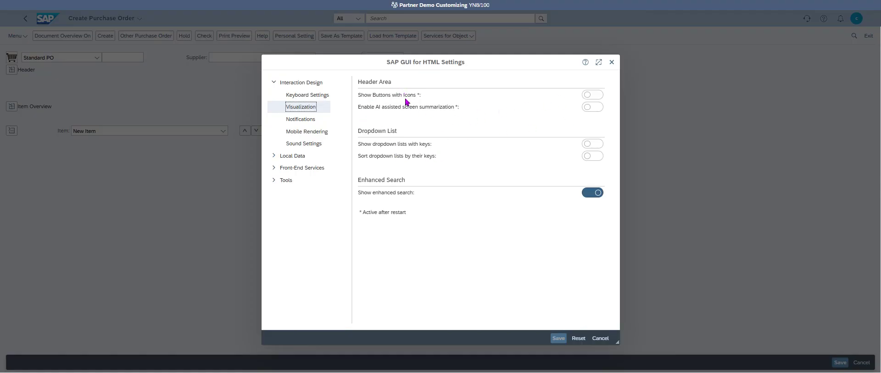
click(595, 95)
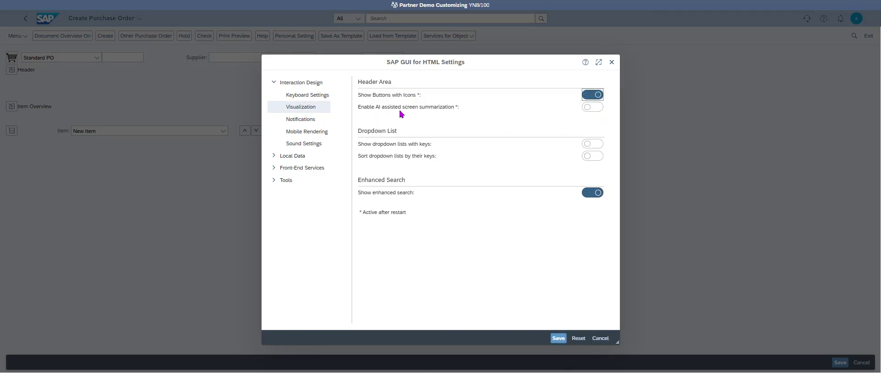
click(594, 107)
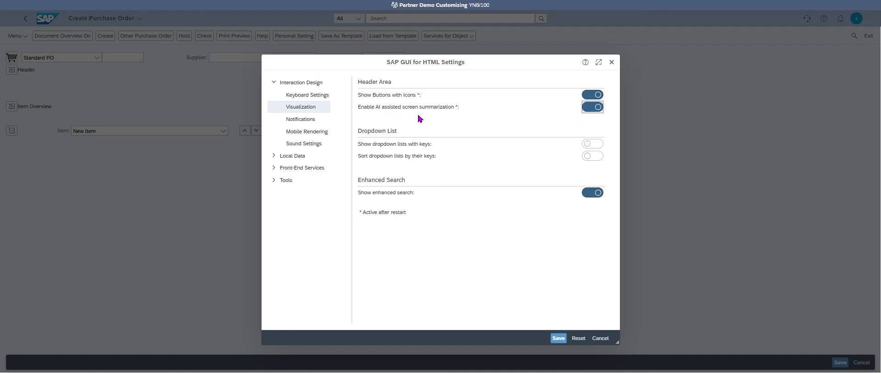
click(599, 143)
click(592, 156)
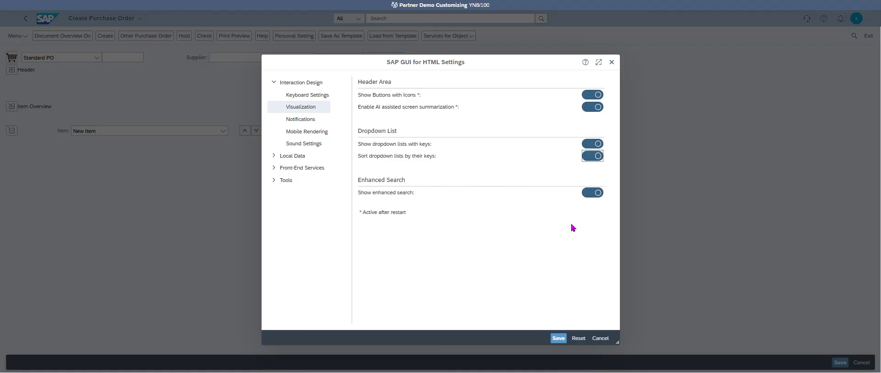
click(558, 339)
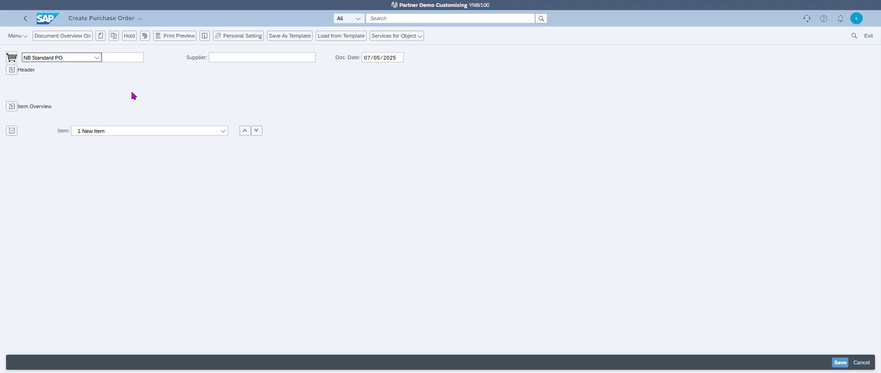
- Set Domestic FR Supplier 1 as the supplier of the standard purchase order
click(255, 59)
text(12300003)
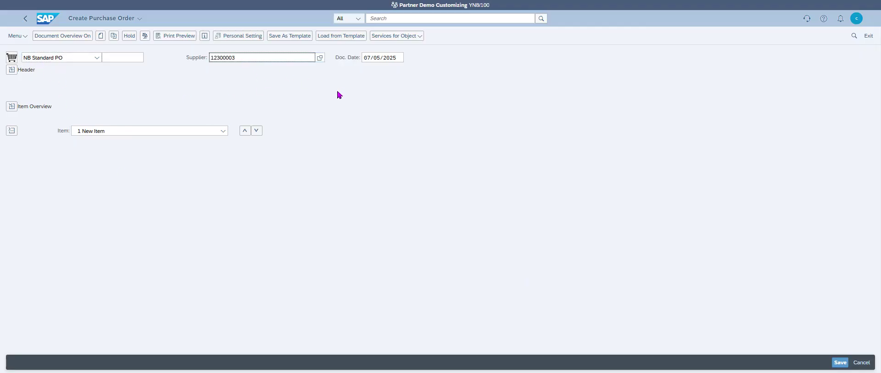
key(Return)
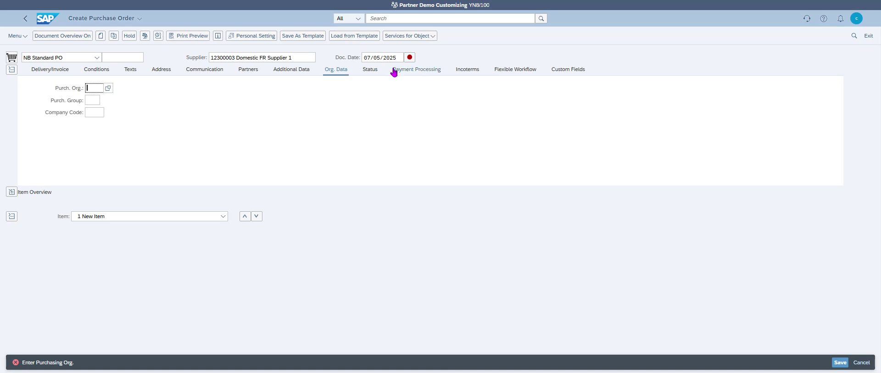
- Save personal default values for the PO header: purchasing organization KPC1, purchasing group 002 and company code KPC1
click(254, 38)
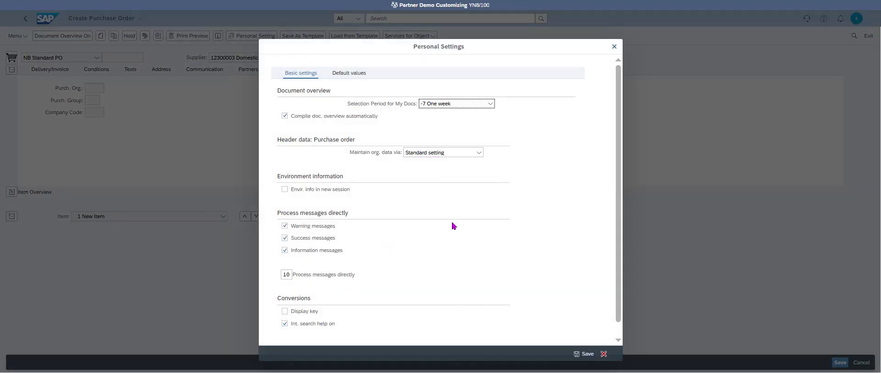
click(351, 74)
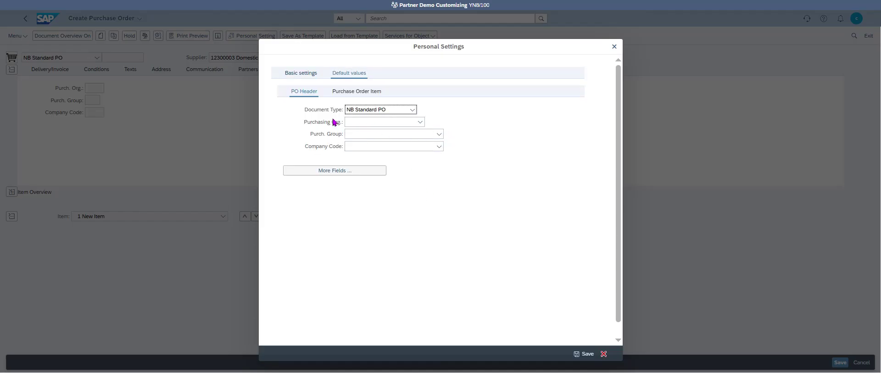
click(420, 122)
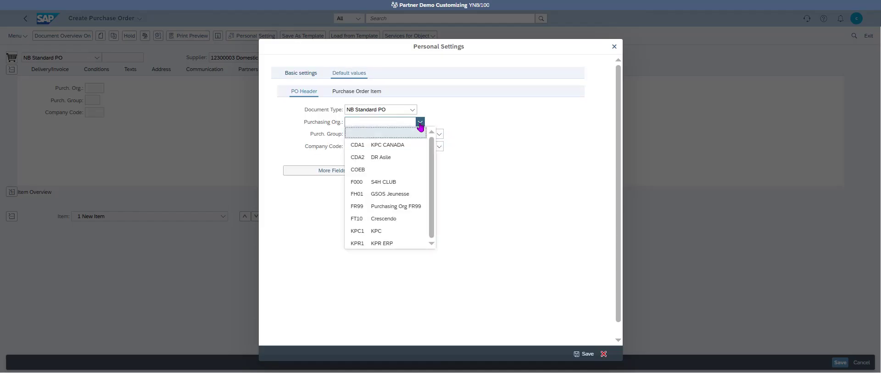
click(412, 233)
click(396, 136)
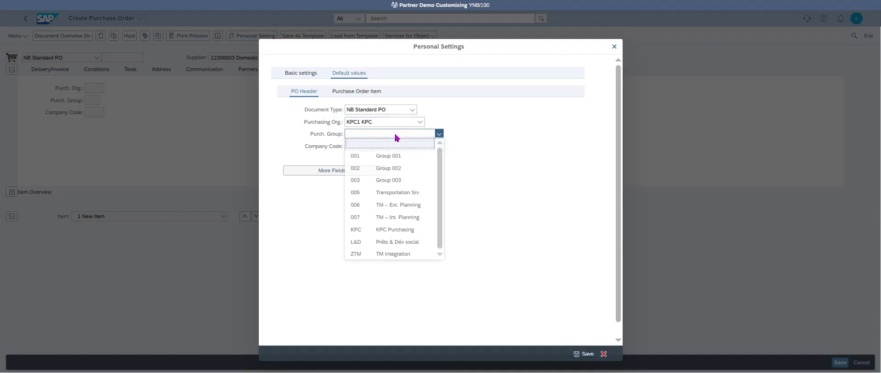
click(415, 169)
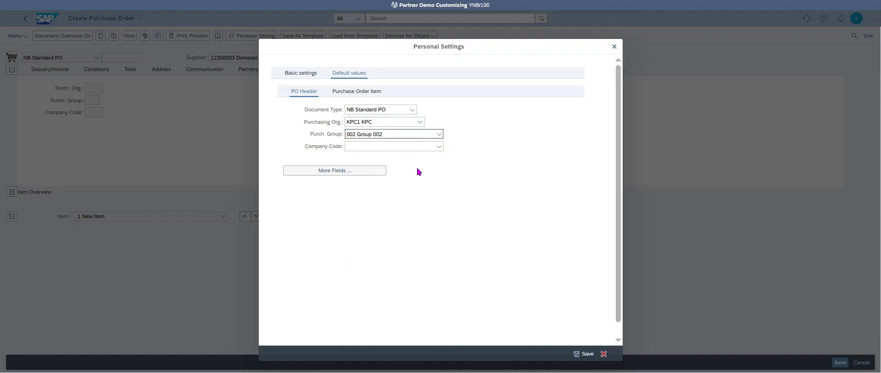
click(384, 146)
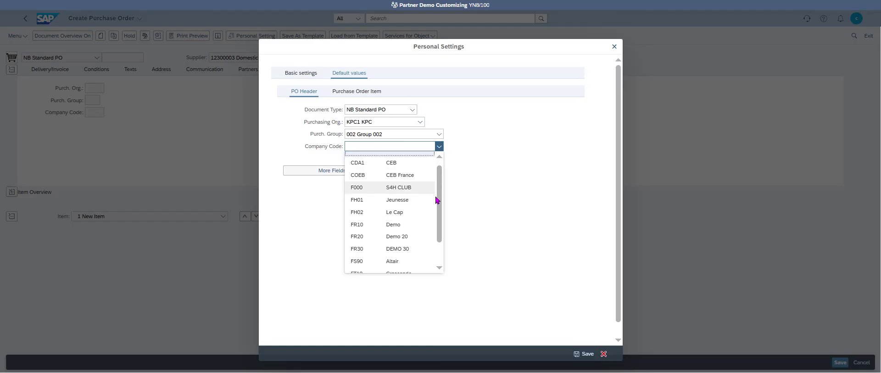
scroll(436, 200, down, 1)
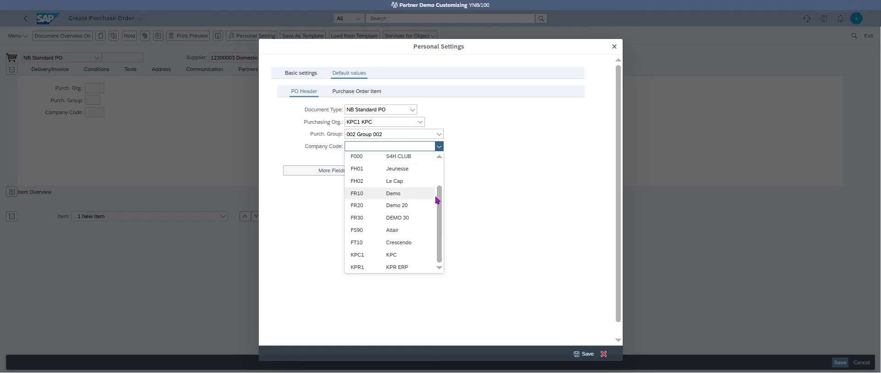
click(361, 257)
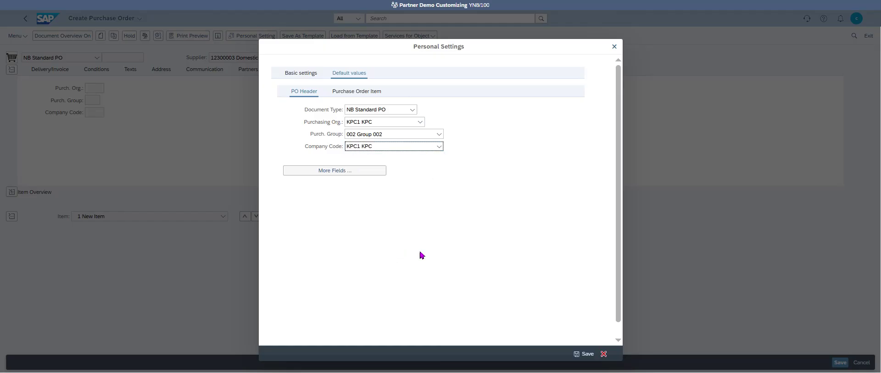
click(585, 354)
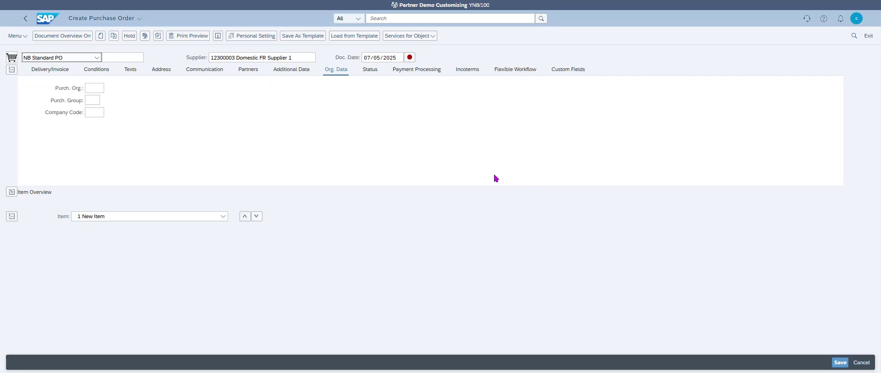
- Enable the Display key conversion in the personal settings and save them
click(254, 36)
scroll(416, 233, down, 1)
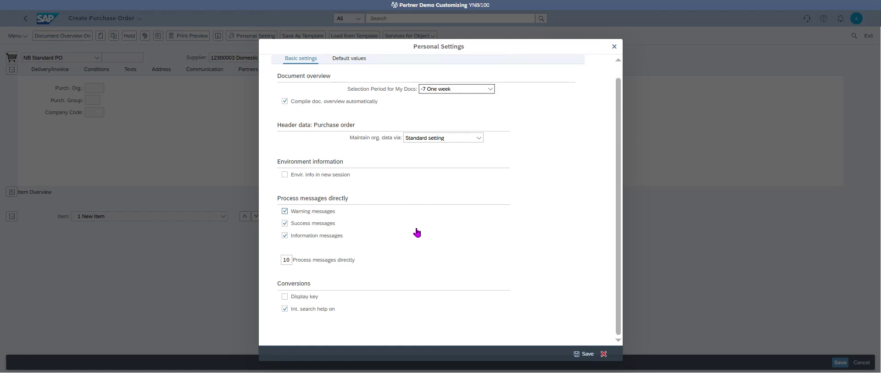
click(292, 298)
click(584, 354)
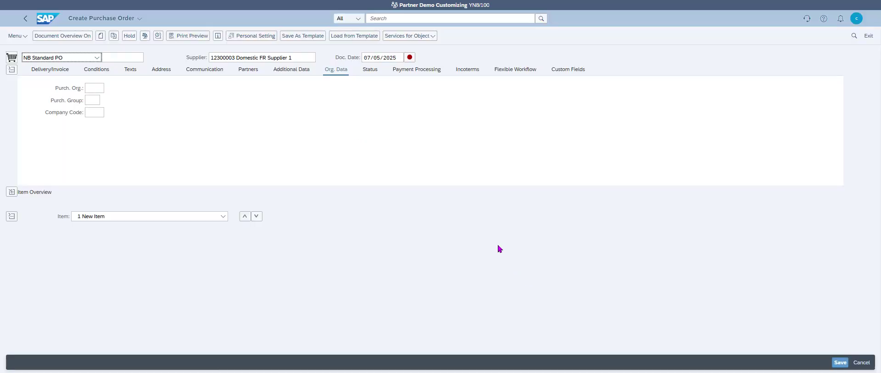
- Fill the order's organizational data with purchasing organization KPC1, purchasing group KPC and company code KPC1
click(94, 88)
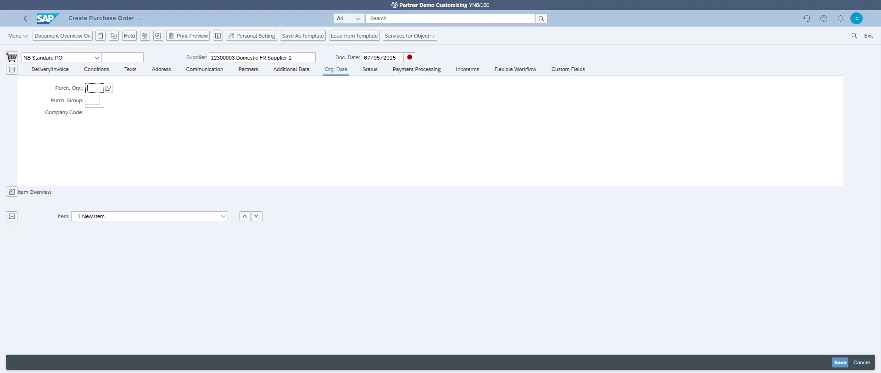
text(KF)
text(C1)
key(Tab)
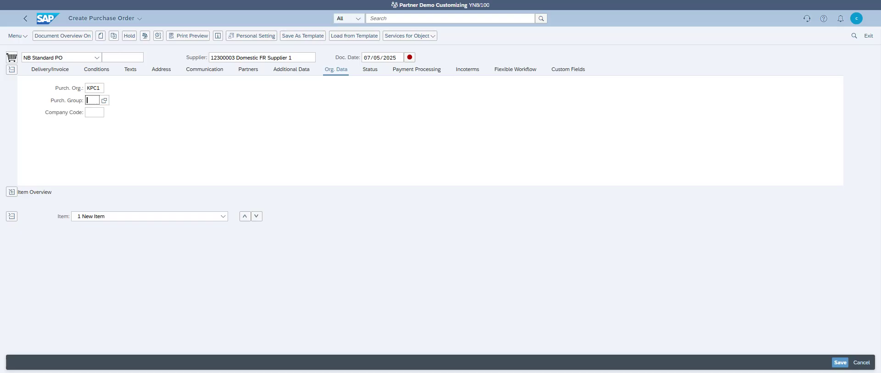
text(KPC)
key(Tab)
text(KPC1)
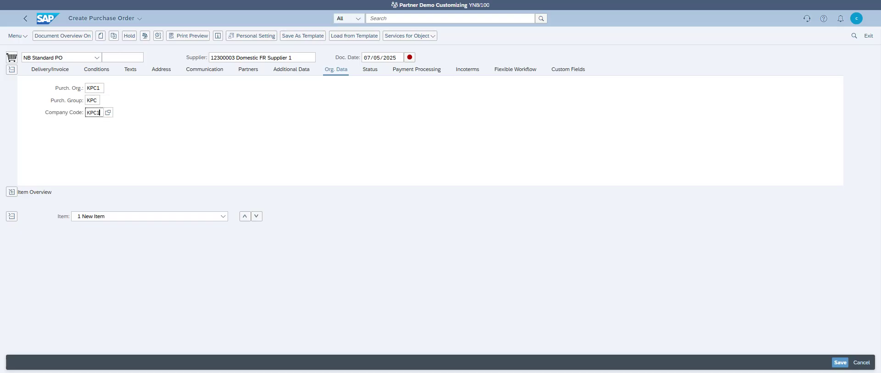
key(Return)
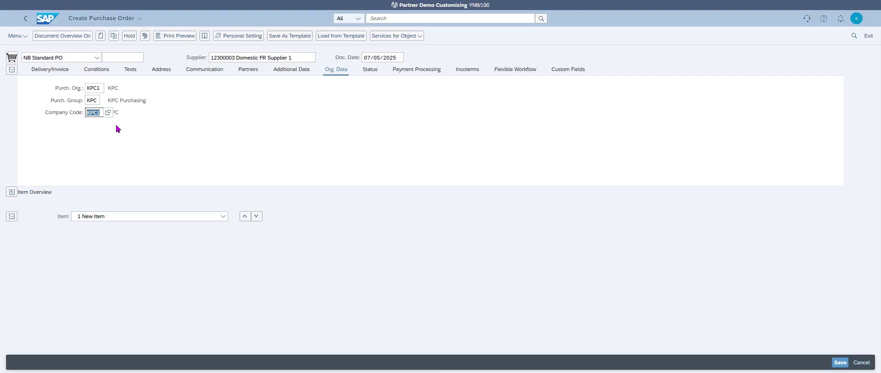
- Expand the item overview and enter material TG0011 with a PO quantity of 100 in the first item row
click(11, 192)
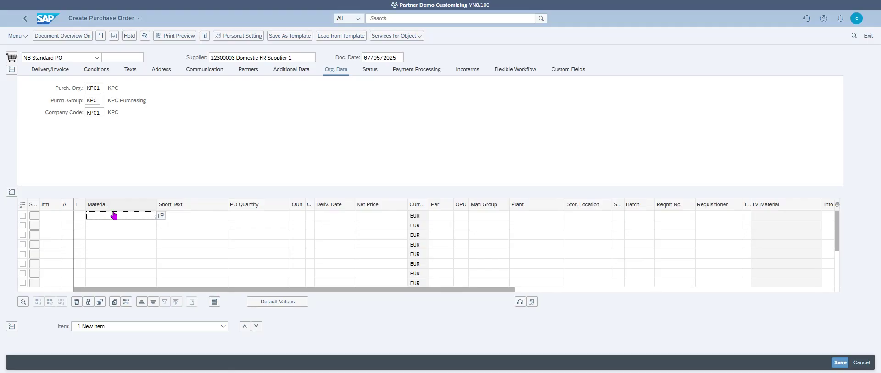
text(TG0011)
click(261, 216)
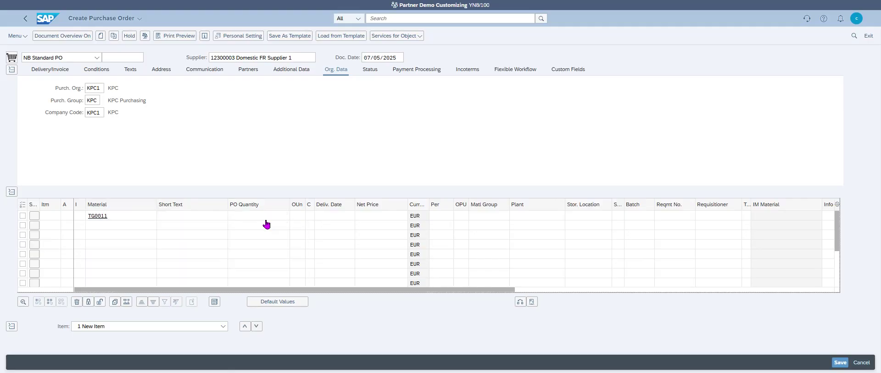
text(100)
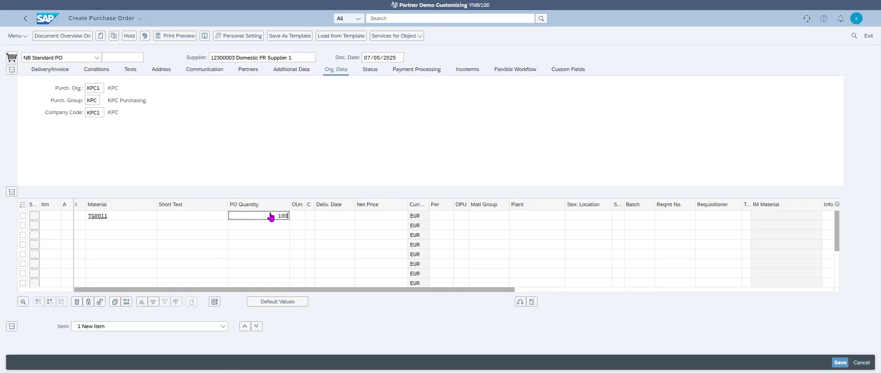
click(543, 216)
- Save plant KP01 as the always proposed default value for purchase order items in the personal settings
click(242, 35)
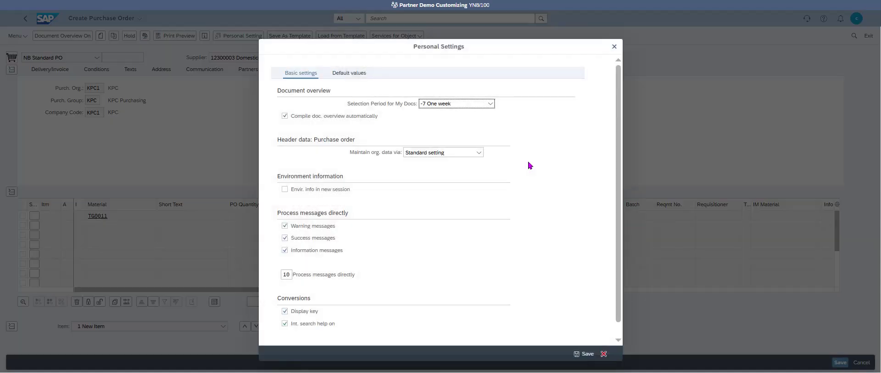
click(352, 73)
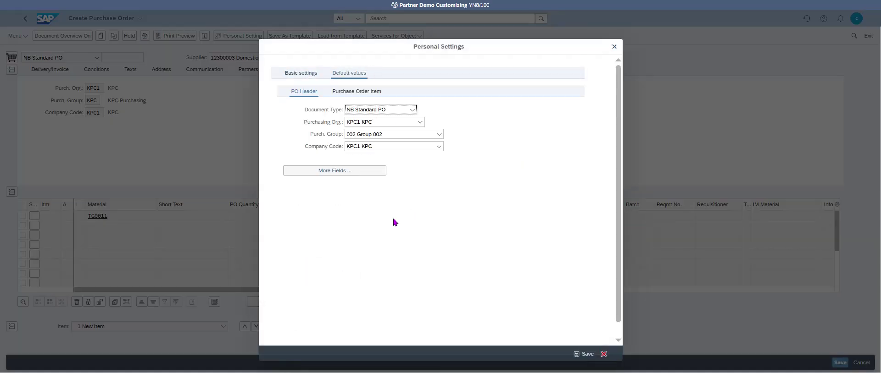
click(351, 94)
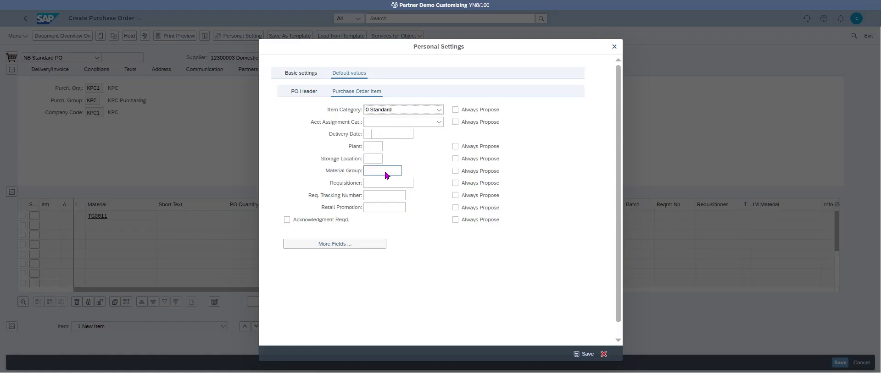
click(373, 147)
text(KP)
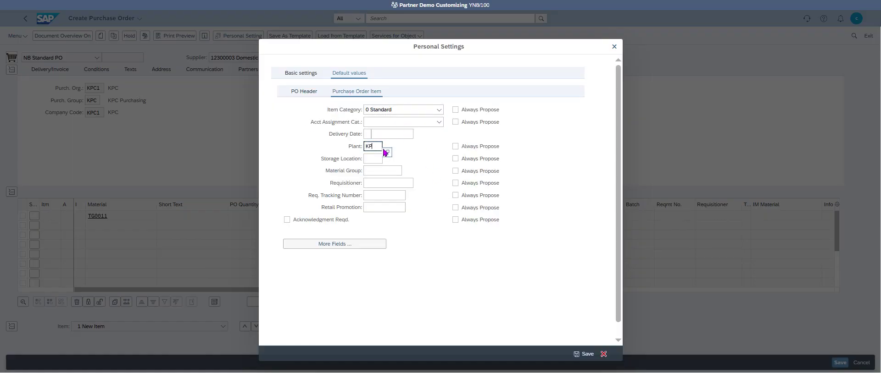
text(01)
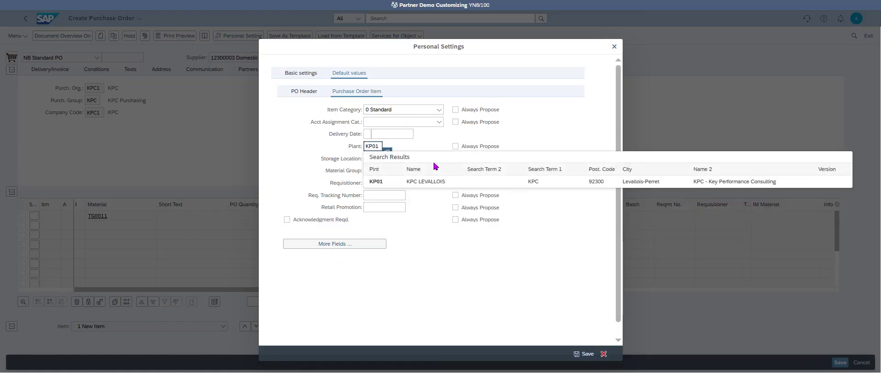
click(457, 146)
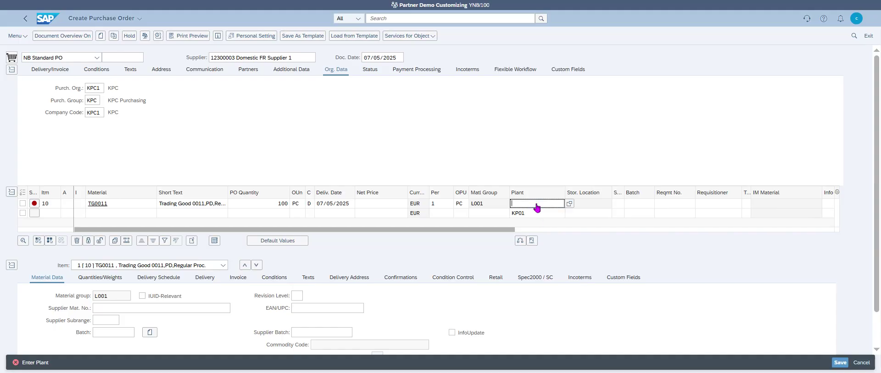
- Enter plant KP01 for the TG0011 item and look up its available storage locations, leaving without choosing one
click(535, 206)
text(KP01)
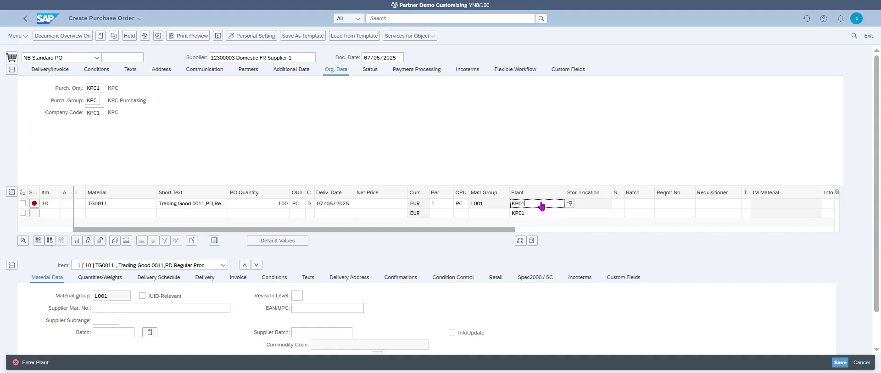
key(Return)
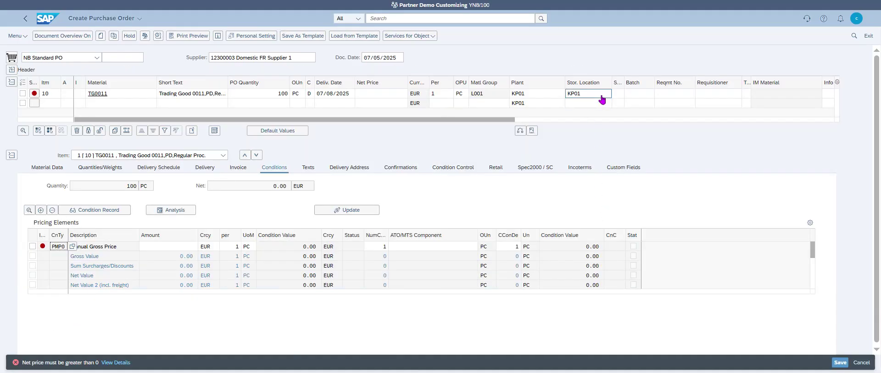
click(612, 97)
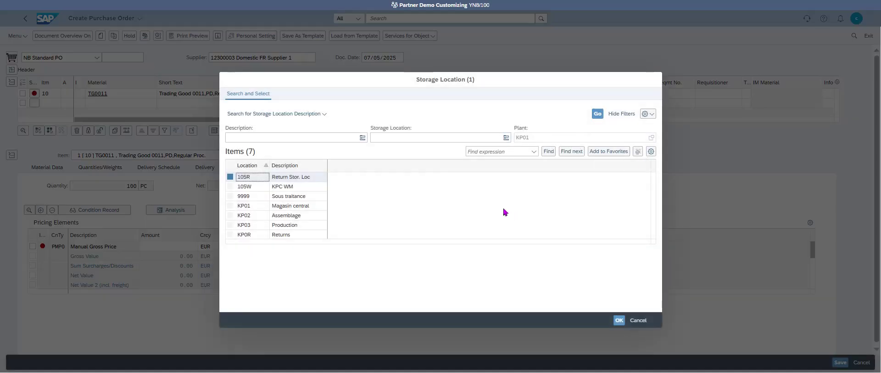
click(638, 320)
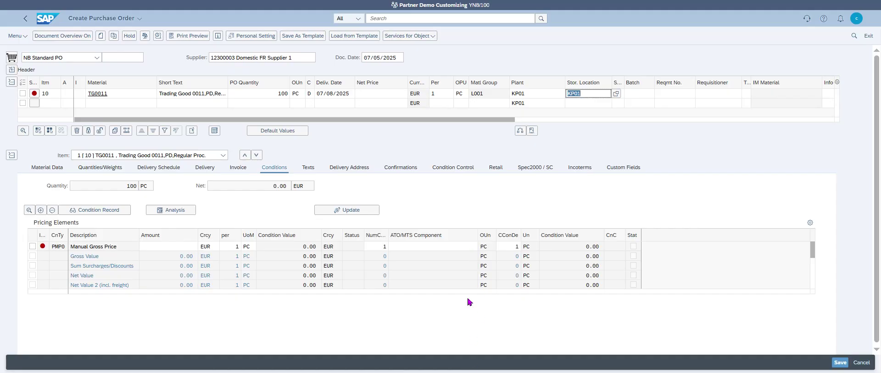
- Set the item's net price to 852 EUR and enable InfoUpdate in its material data
click(379, 93)
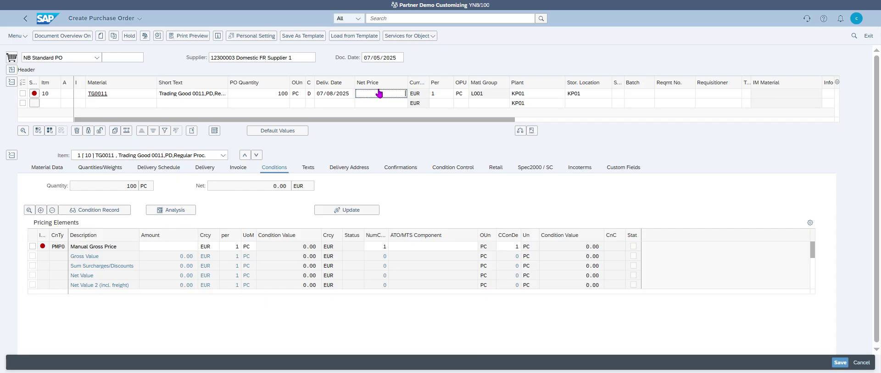
text(852)
key(Return)
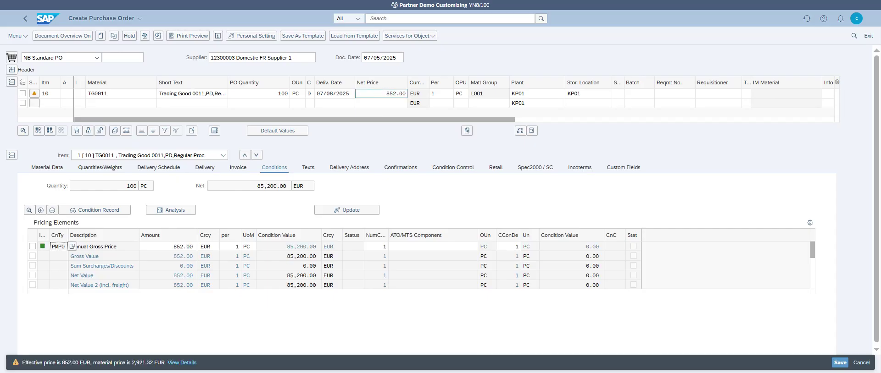
click(46, 167)
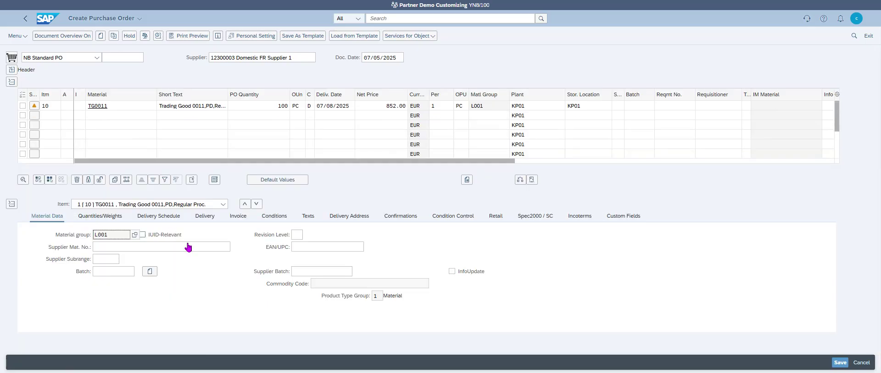
click(452, 272)
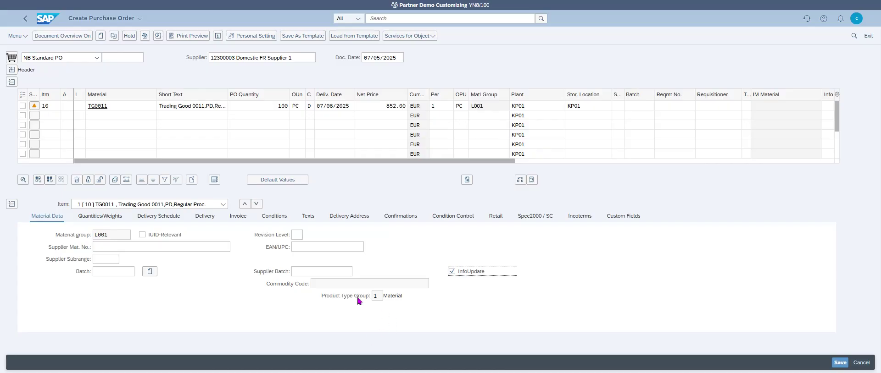
- Assign tax code V6 (Input VAT 20 %) in the item's invoice data
click(237, 216)
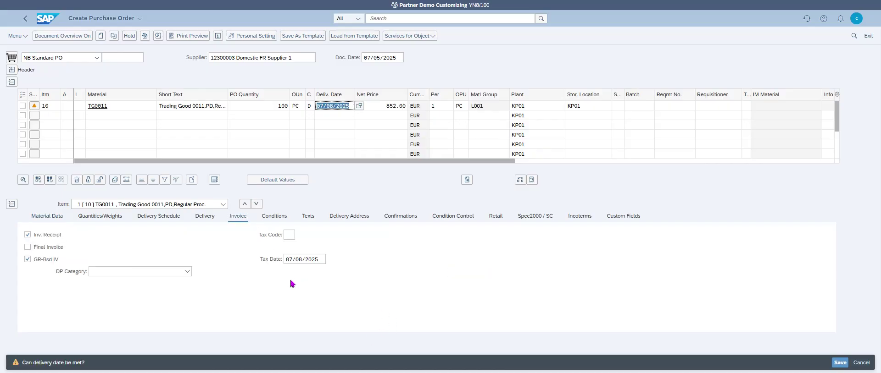
click(290, 235)
click(299, 235)
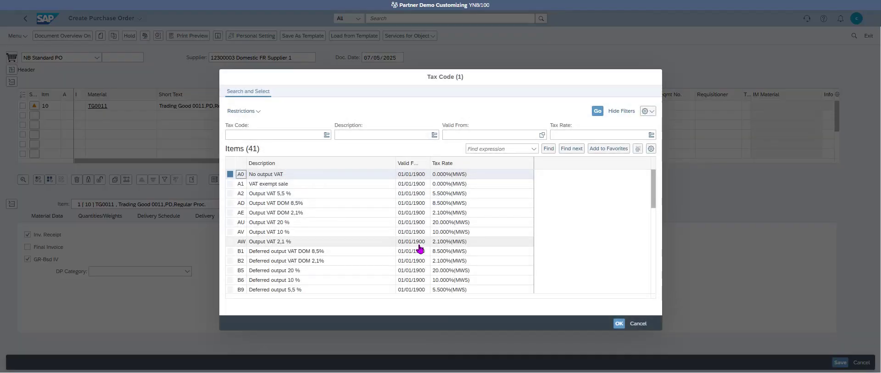
scroll(403, 252, down, 1)
scroll(290, 280, down, 4)
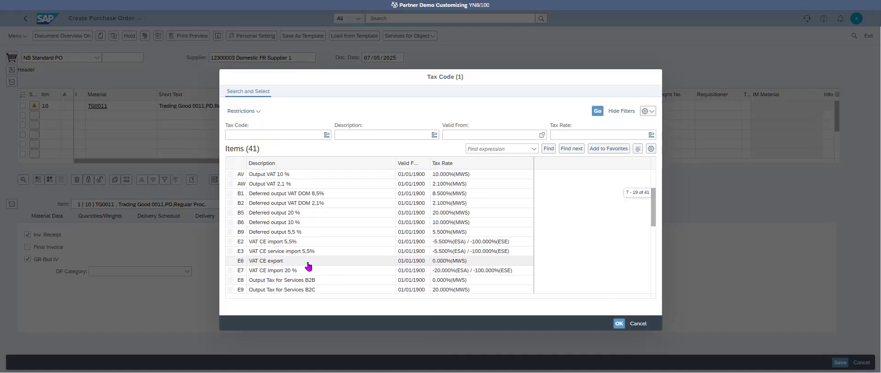
scroll(339, 266, down, 2)
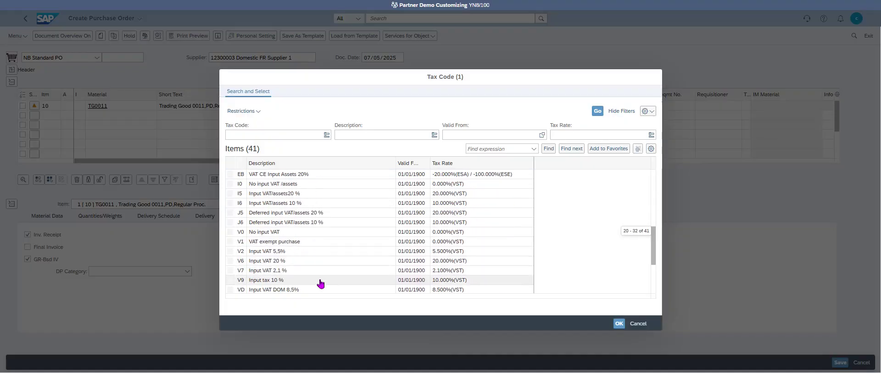
click(270, 261)
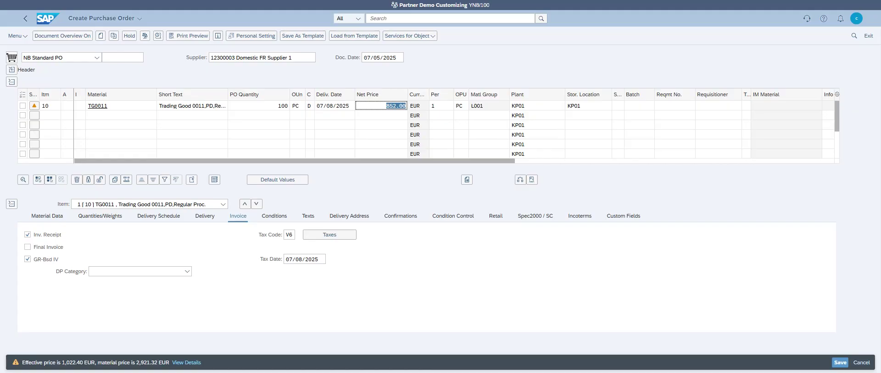
- Set a mandatory down payment of 10 % with DP date 07/31/2025 for the item and save the purchase order
click(186, 272)
click(157, 295)
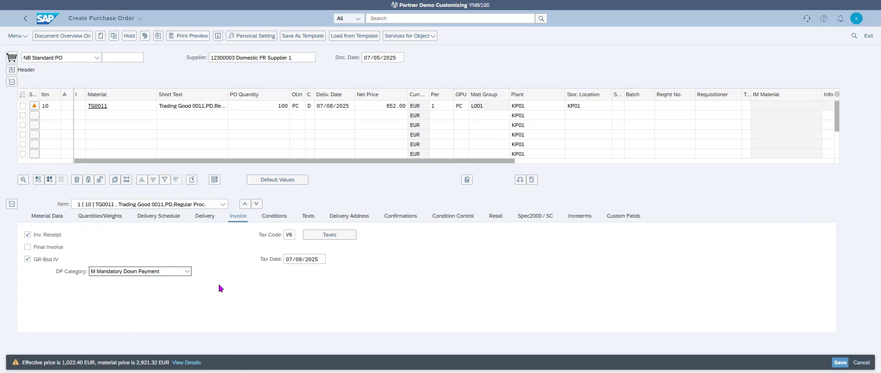
key(Return)
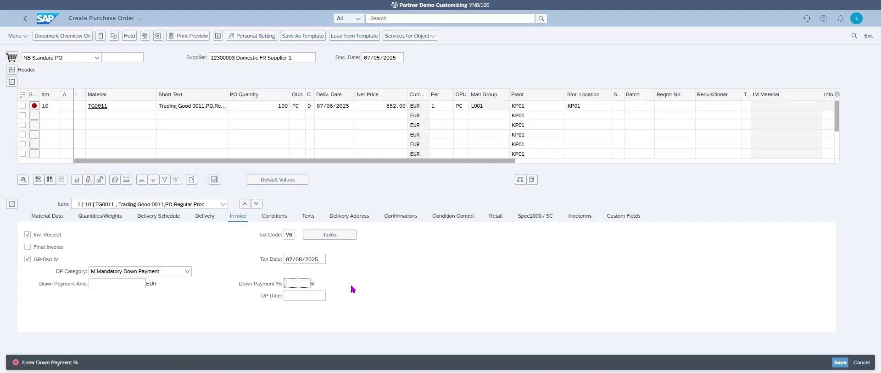
text(10)
click(321, 297)
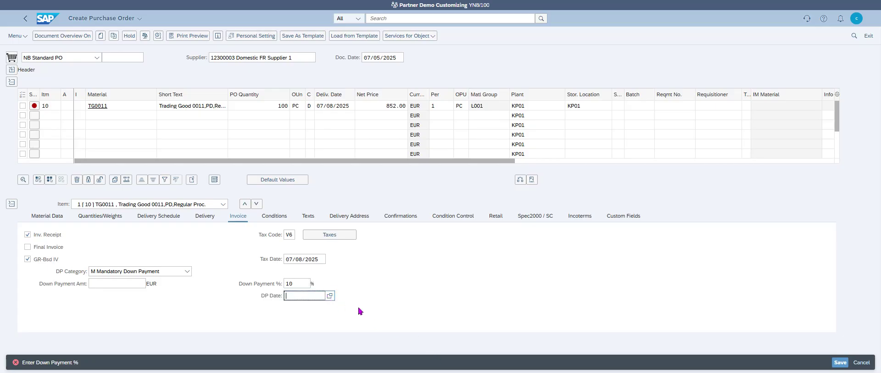
key(F4)
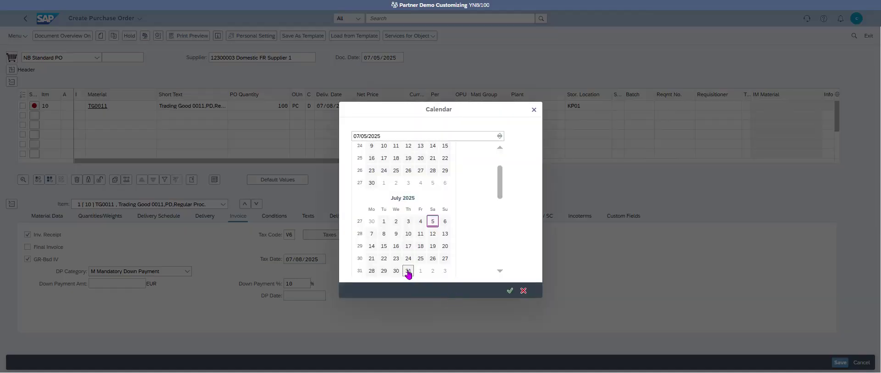
double_click(408, 271)
key(Return)
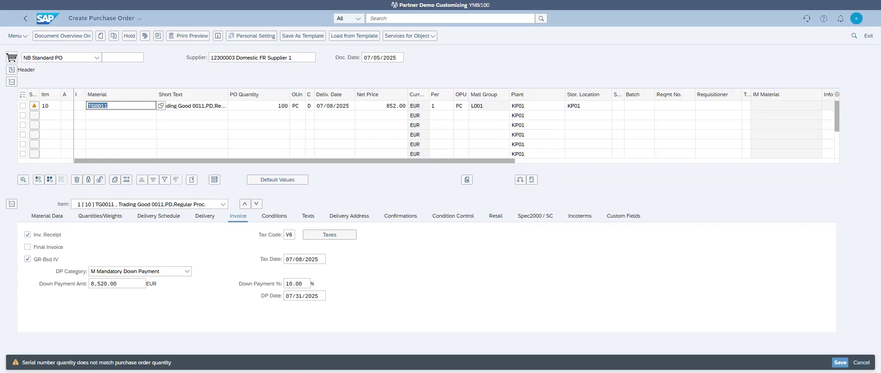
click(840, 363)
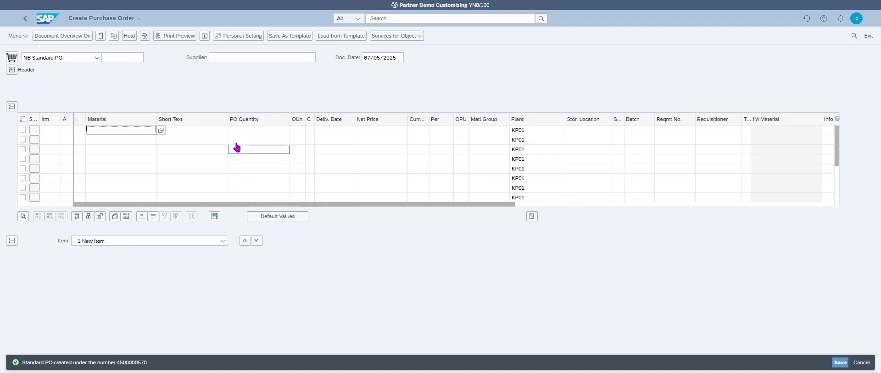
- Return to the home page, search for "manage purchase order" and open the Manage Purchase Orders app
click(46, 21)
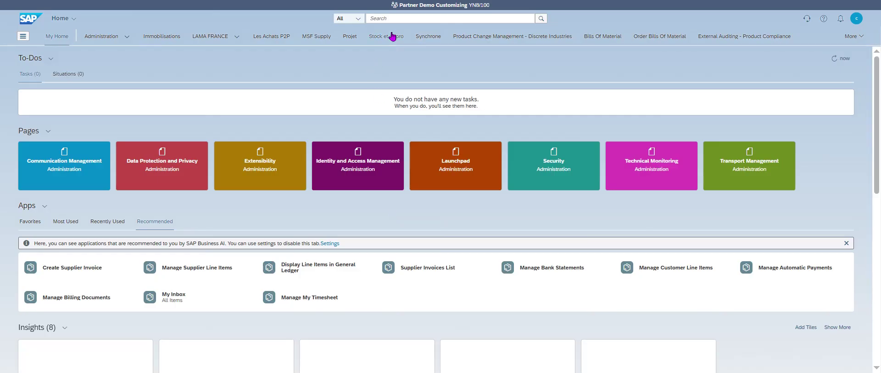
click(386, 18)
text(manag)
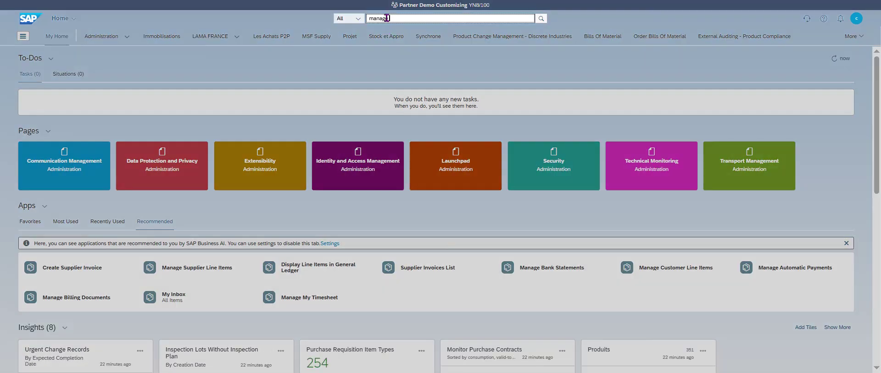
text(e purchase order)
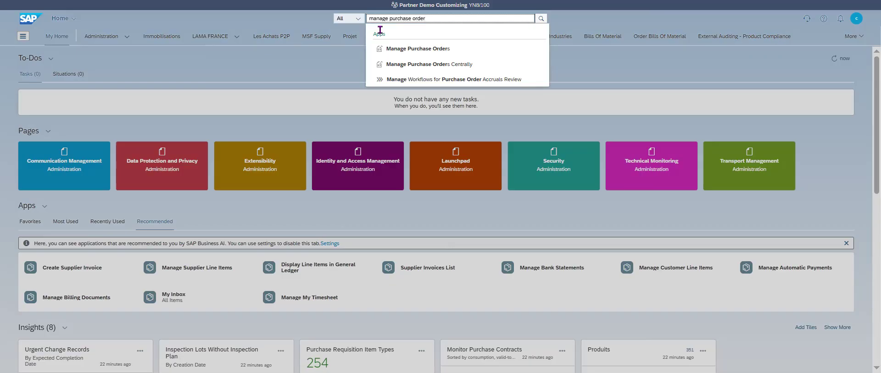
click(415, 50)
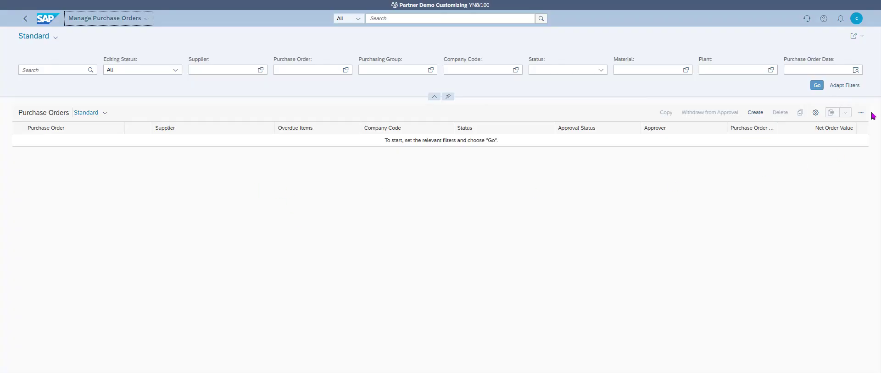
- List the purchase orders whose purchase order date is today
click(853, 70)
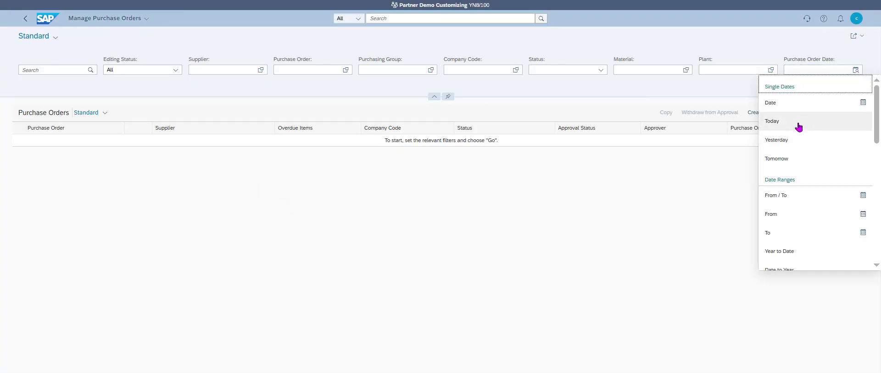
click(799, 118)
click(807, 85)
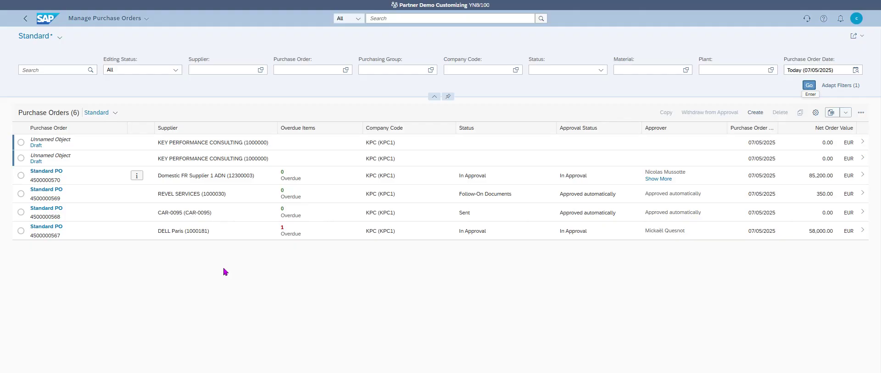
- Select the Domestic FR Supplier 1 order and view the information behind its Advanced indicator
click(20, 175)
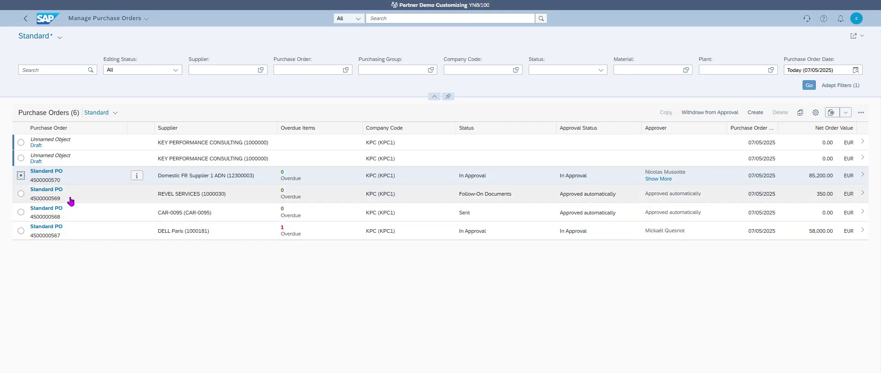
click(134, 177)
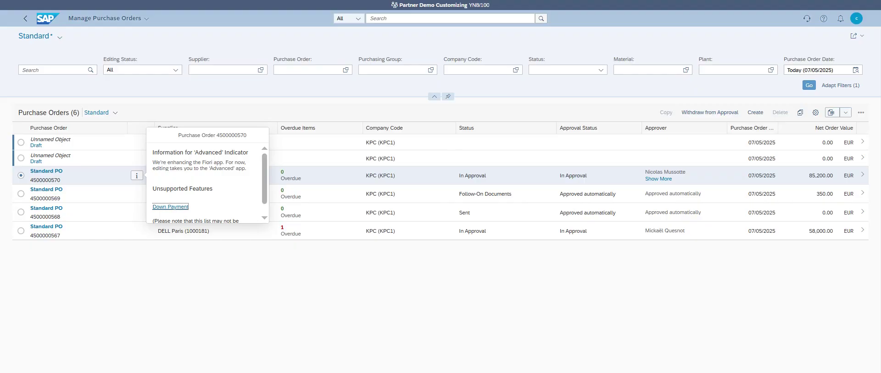
click(483, 342)
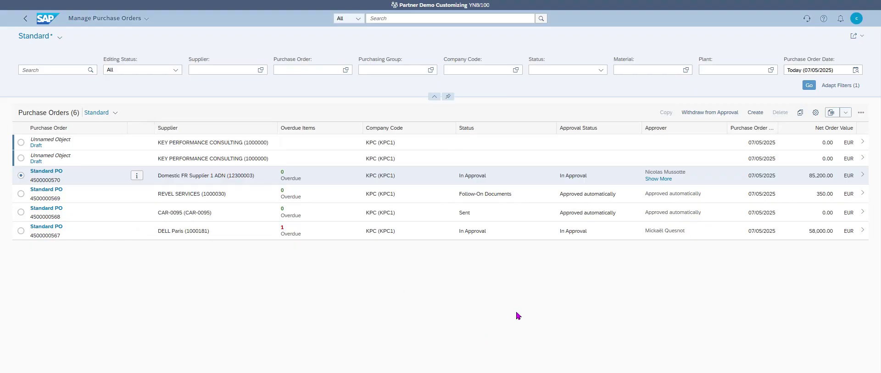